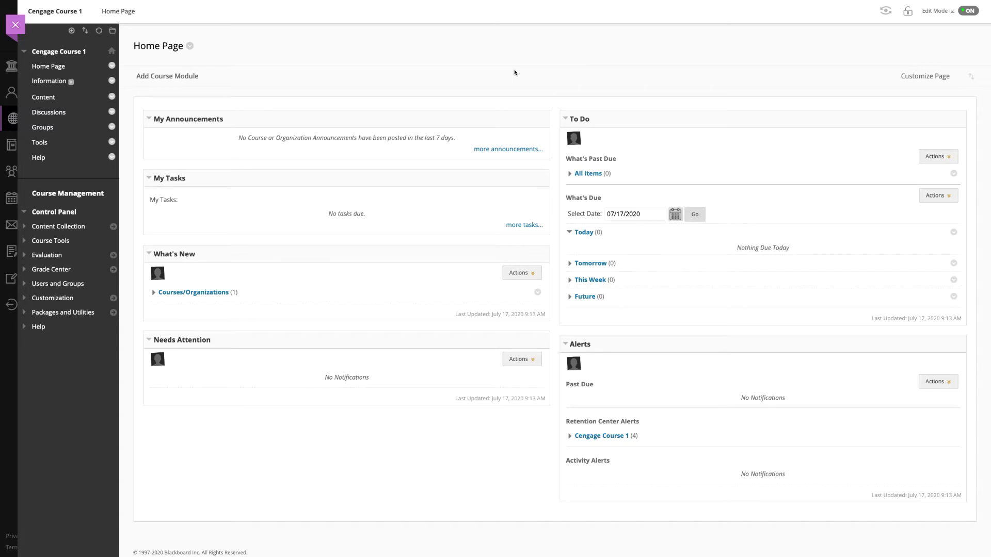
Step: From the course Content page, go through Partner Content to the Cengage Content Market
{"action": "left_click", "coordinate": [52, 97]}
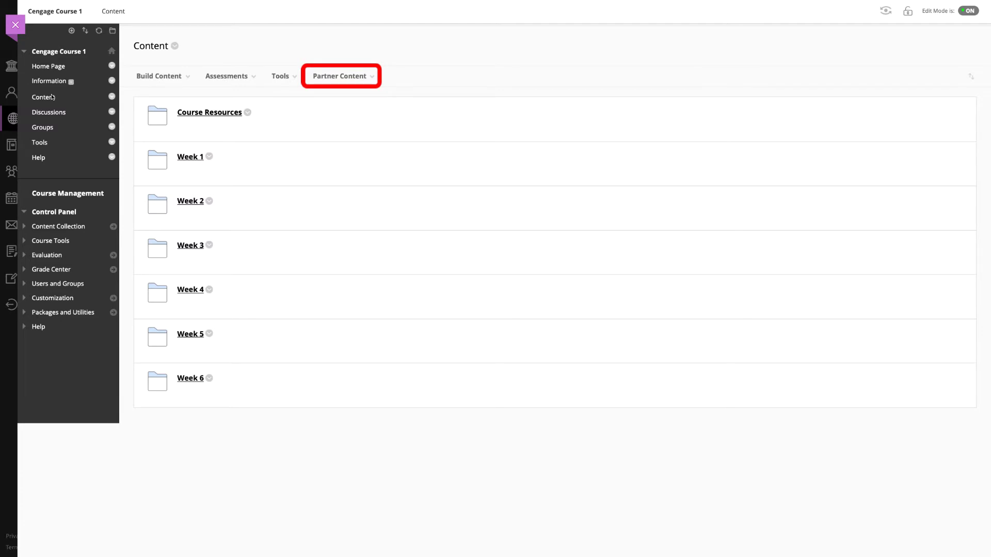
{"action": "left_click", "coordinate": [325, 78]}
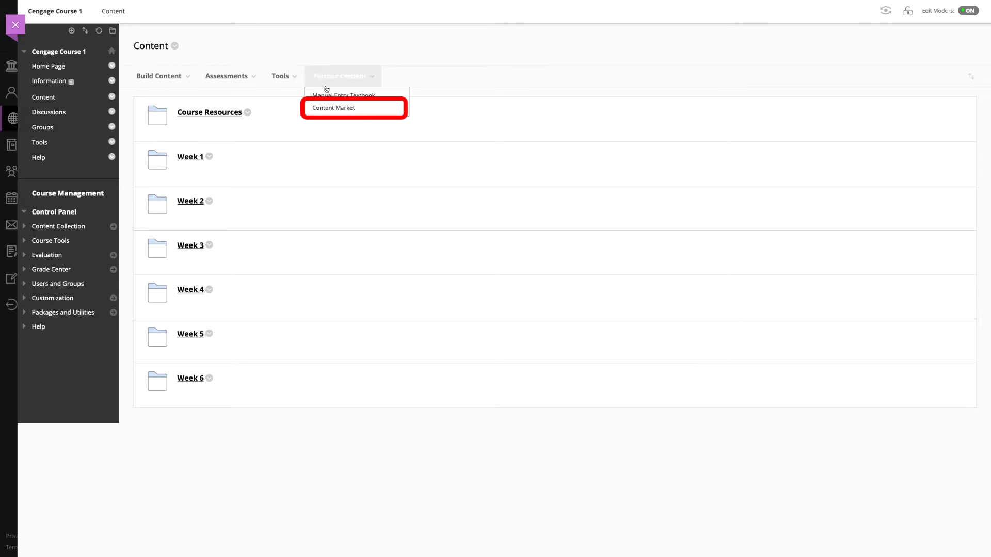
{"action": "left_click", "coordinate": [334, 107]}
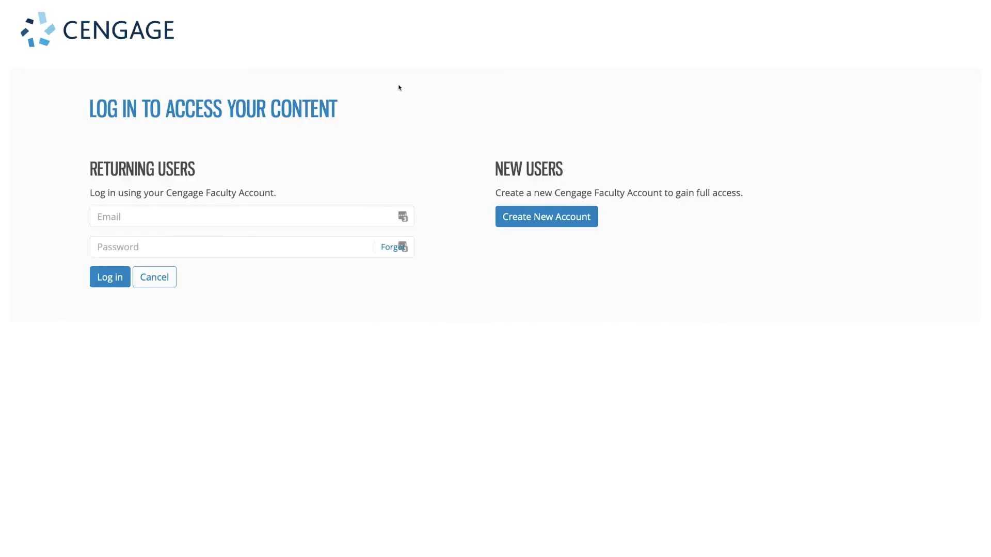
Step: Log in as a Returning User with the faculty account e-mail and password
{"action": "left_click", "coordinate": [297, 211]}
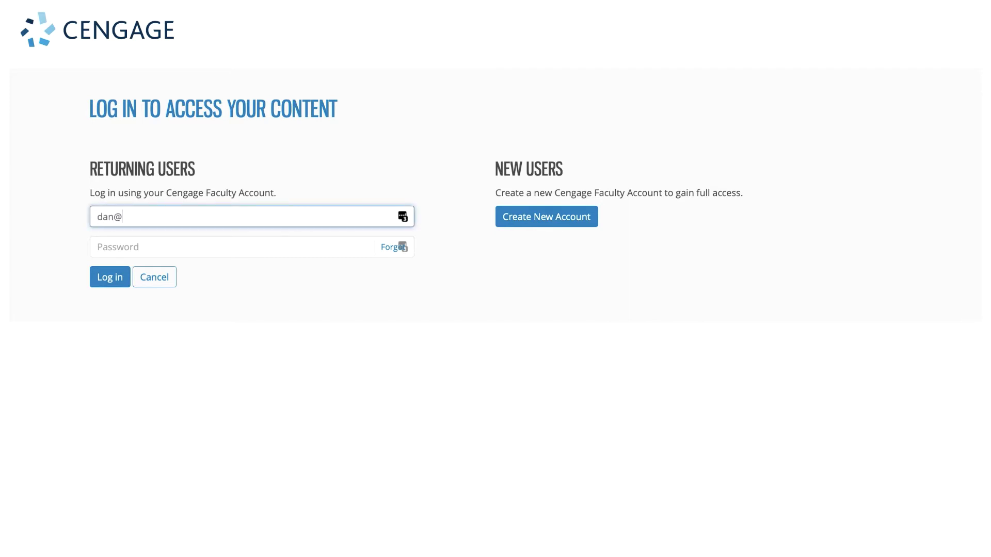
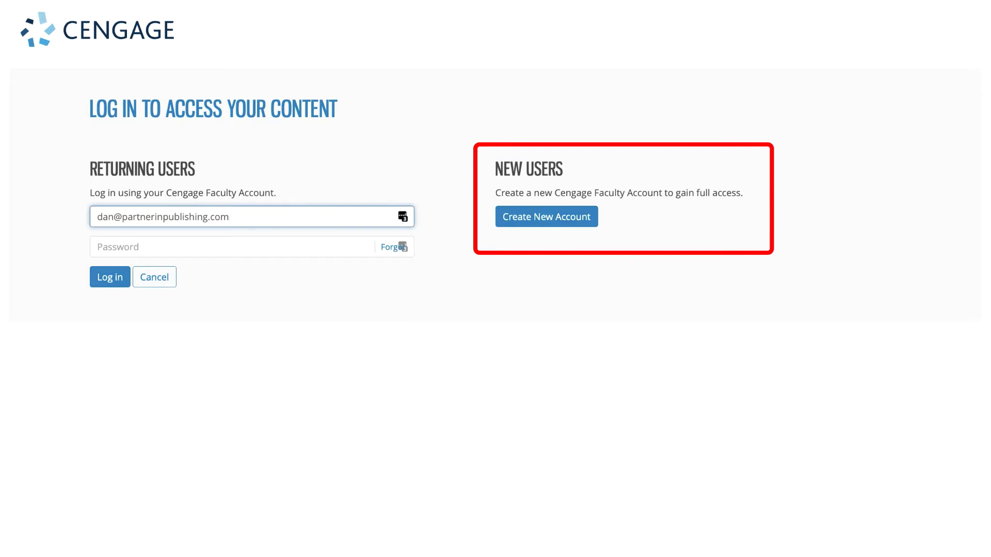
{"action": "left_click", "coordinate": [264, 240]}
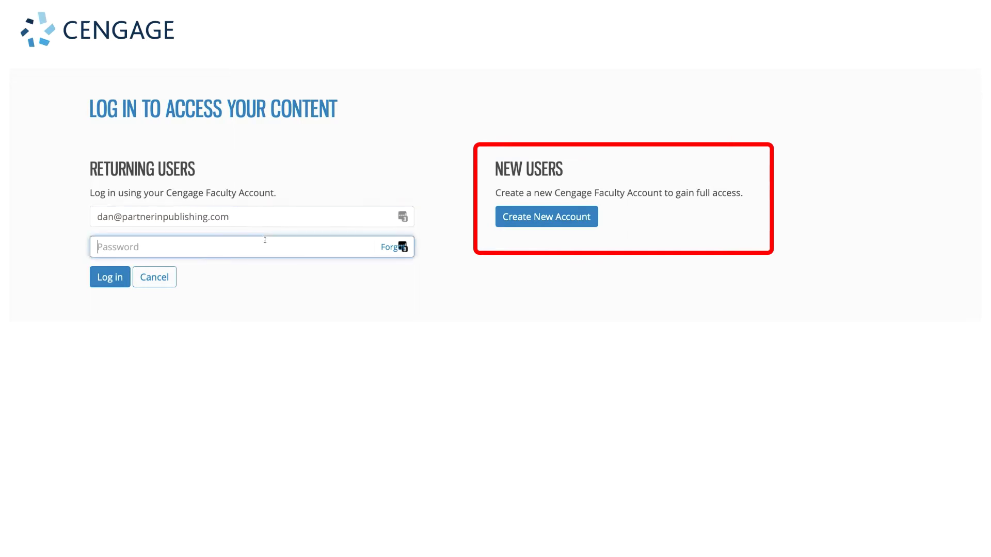
{"action": "type", "text": "********"}
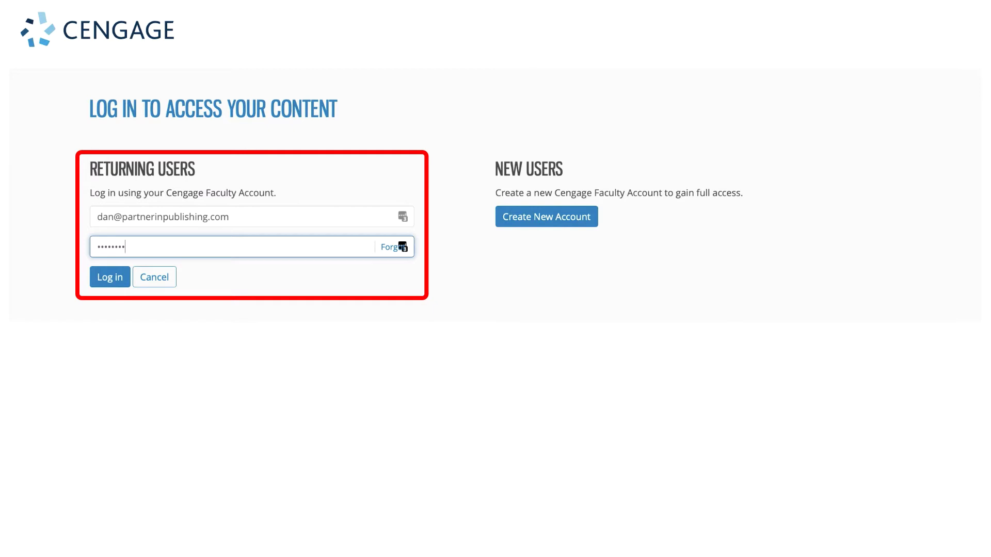
{"action": "left_click", "coordinate": [112, 277]}
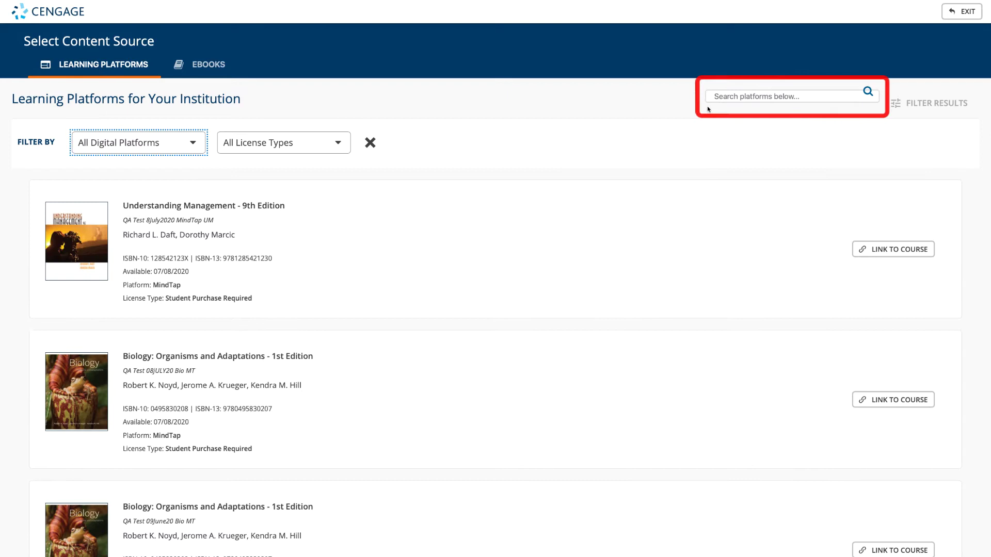
Step: Search for 'understanding management', review the platform filters, and link the 9th Edition result to the course
{"action": "left_click", "coordinate": [723, 98]}
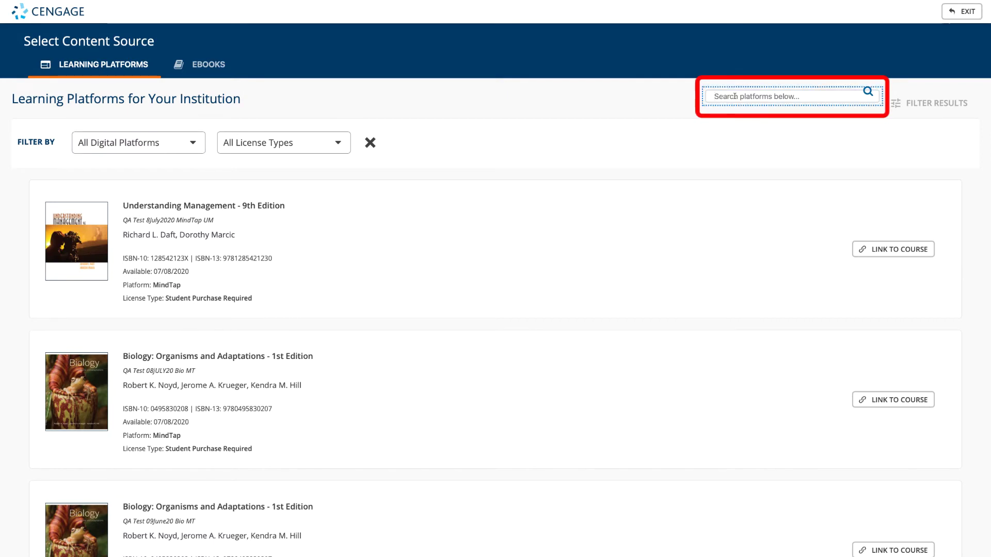
{"action": "type", "text": "understanding management"}
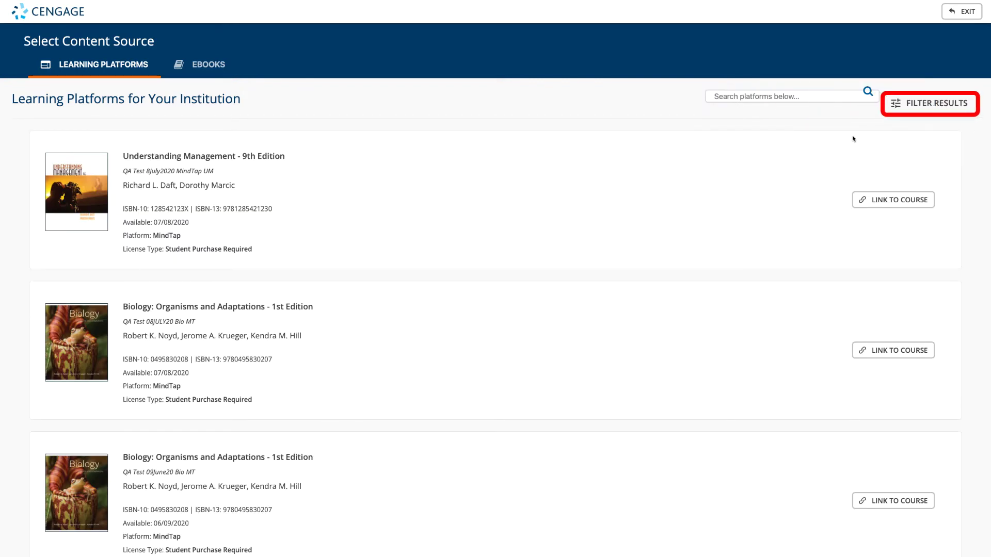
{"action": "left_click", "coordinate": [911, 98]}
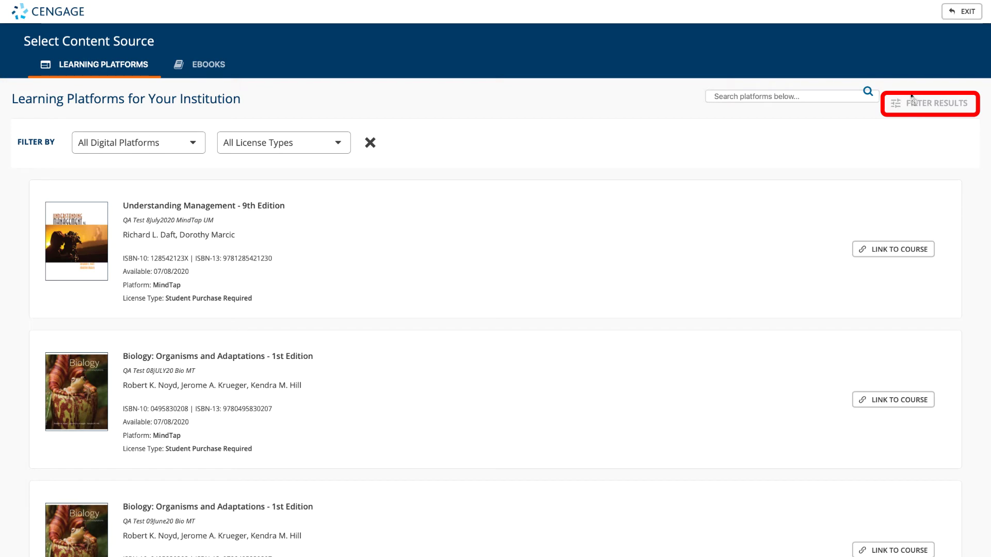
{"action": "left_click", "coordinate": [193, 149]}
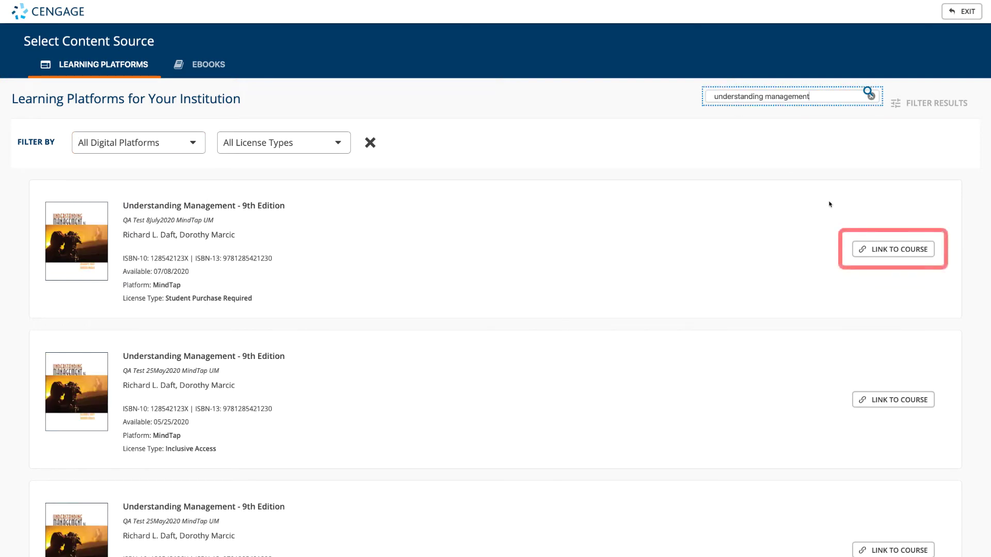
{"action": "left_click", "coordinate": [863, 248]}
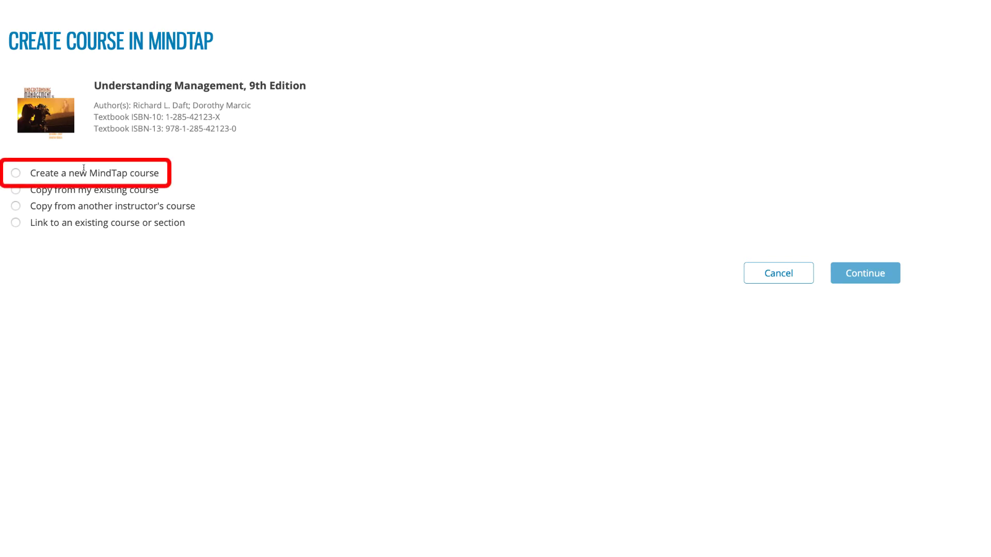
Step: Compare the new, copy-own and copy-other-instructor options, settling on creating a new MindTap course
{"action": "left_click", "coordinate": [16, 173]}
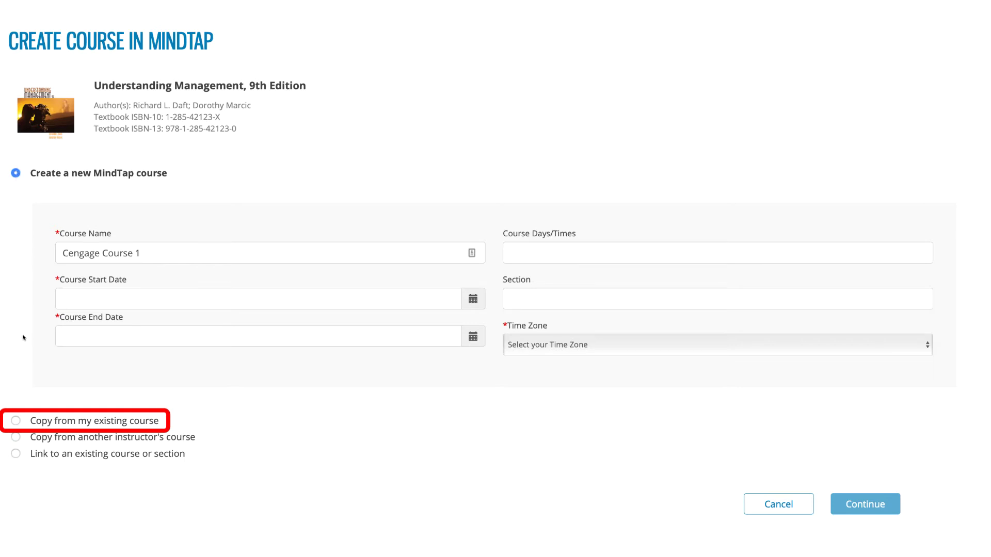
{"action": "left_click", "coordinate": [16, 420]}
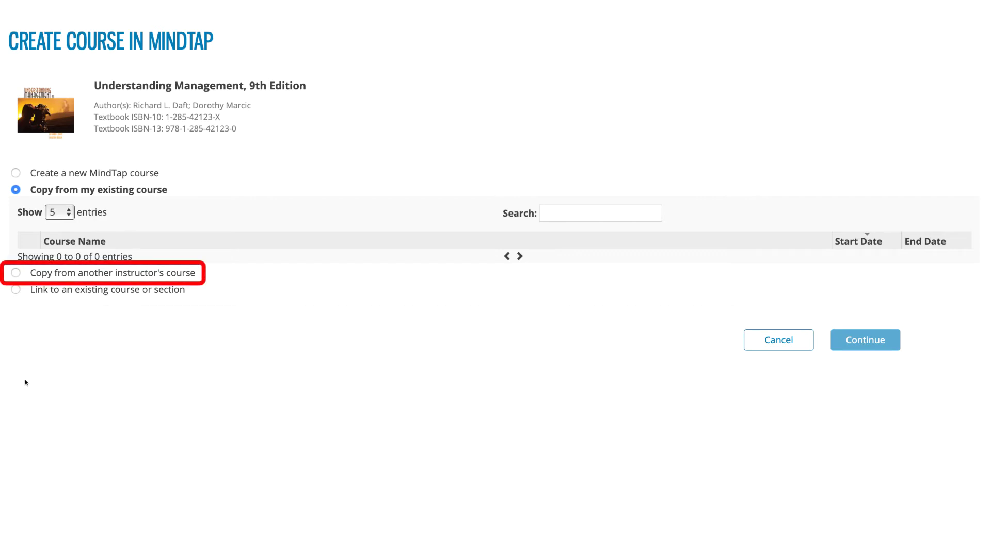
{"action": "left_click", "coordinate": [16, 274]}
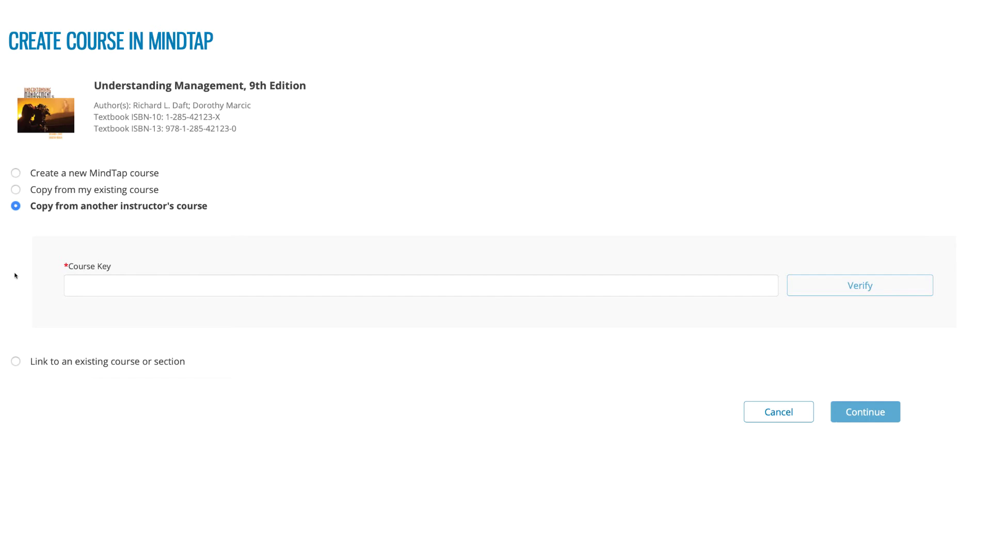
{"action": "left_click", "coordinate": [16, 174]}
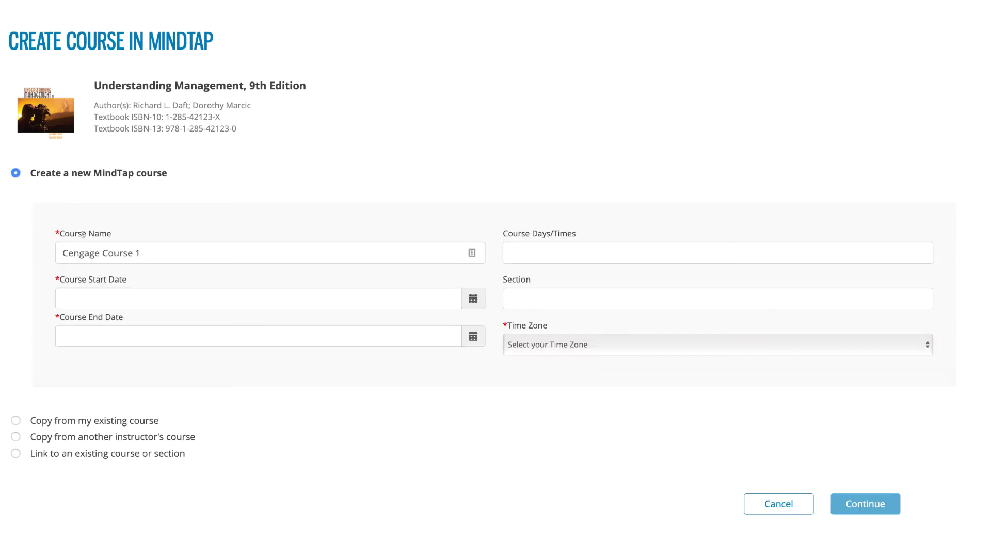
Step: Name the course 'Management 101' and set its start date to 07/20/2020
{"action": "triple_click", "coordinate": [117, 257]}
{"action": "type", "text": "M"}
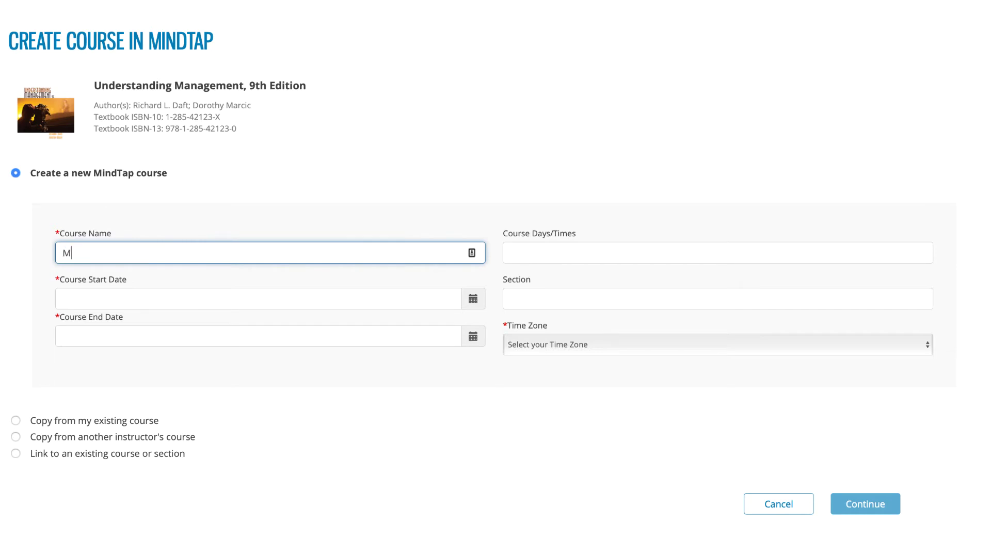
{"action": "type", "text": "anagement 101"}
{"action": "left_click", "coordinate": [103, 294]}
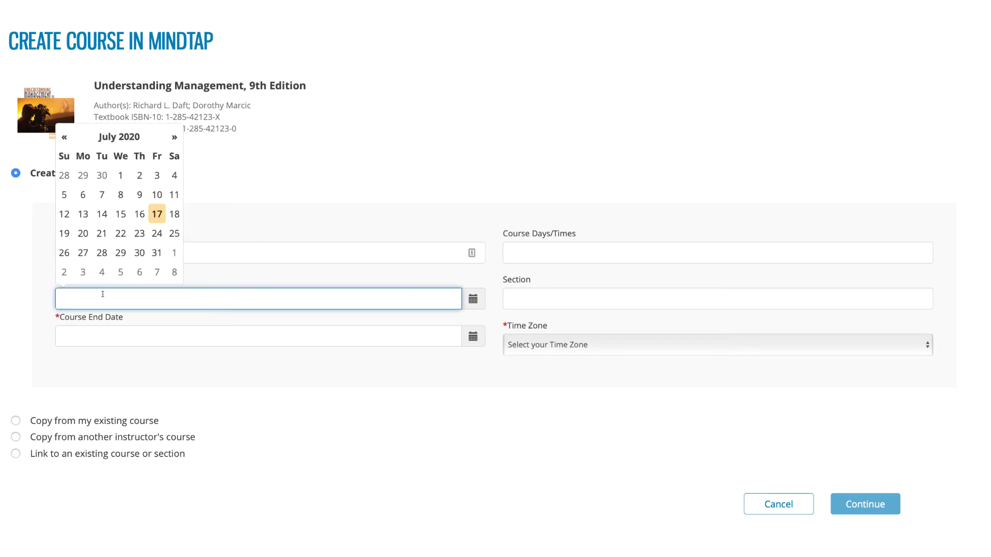
{"action": "left_click", "coordinate": [83, 233]}
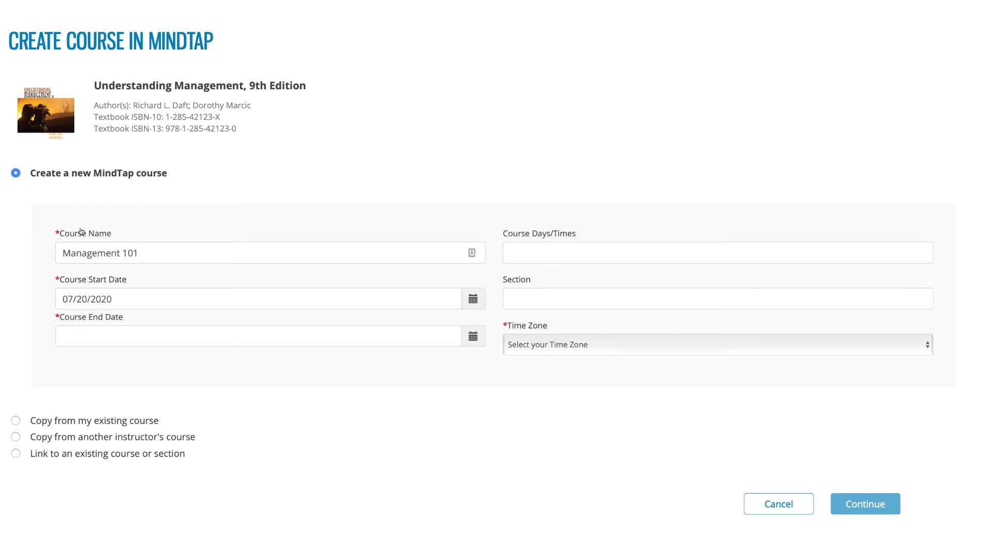
Step: Set the end date to 09/25/2020 and the time zone to Eastern Time, then save the course details
{"action": "left_click", "coordinate": [85, 334]}
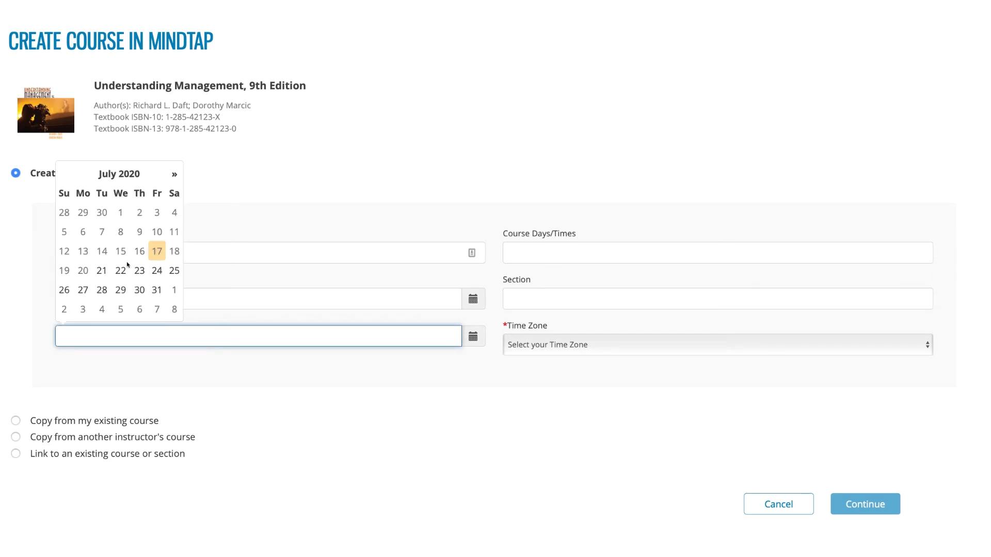
{"action": "left_click", "coordinate": [174, 174]}
{"action": "left_click", "coordinate": [174, 174]}
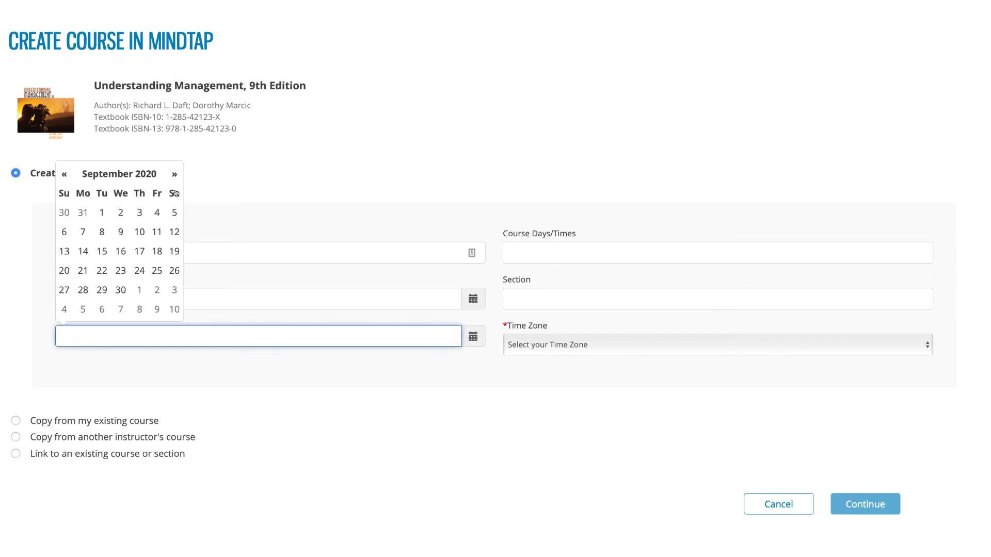
{"action": "left_click", "coordinate": [158, 269]}
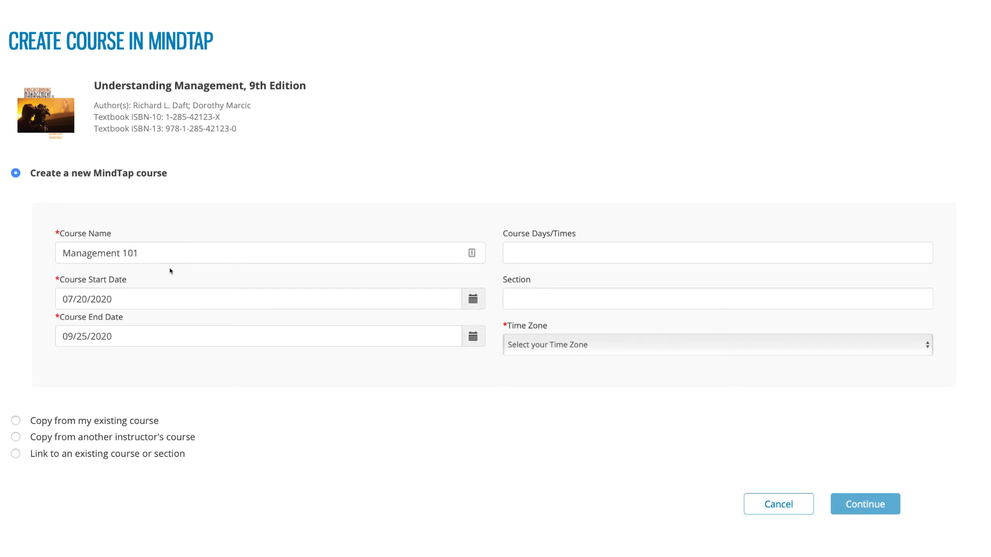
{"action": "left_click", "coordinate": [508, 345]}
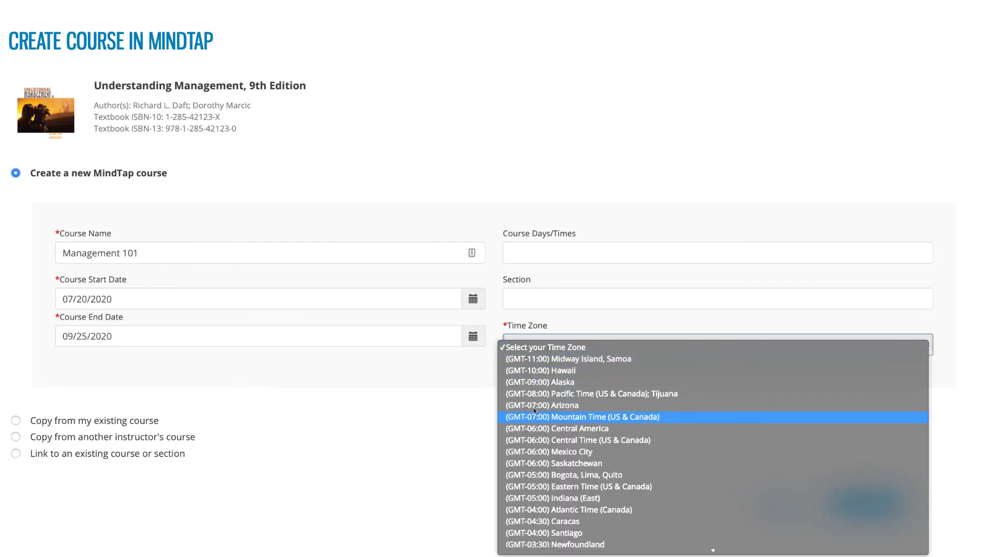
{"action": "left_click", "coordinate": [543, 487]}
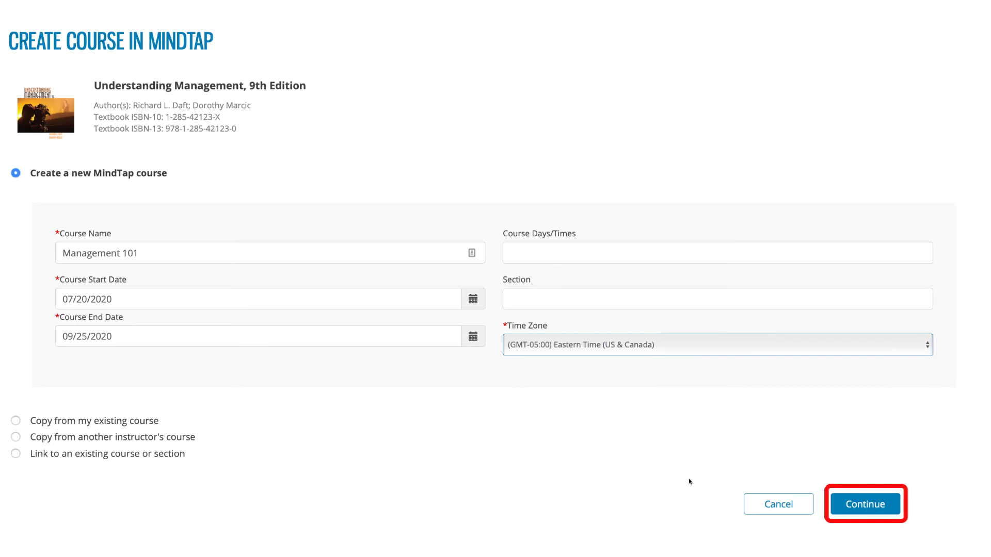
{"action": "left_click", "coordinate": [846, 500]}
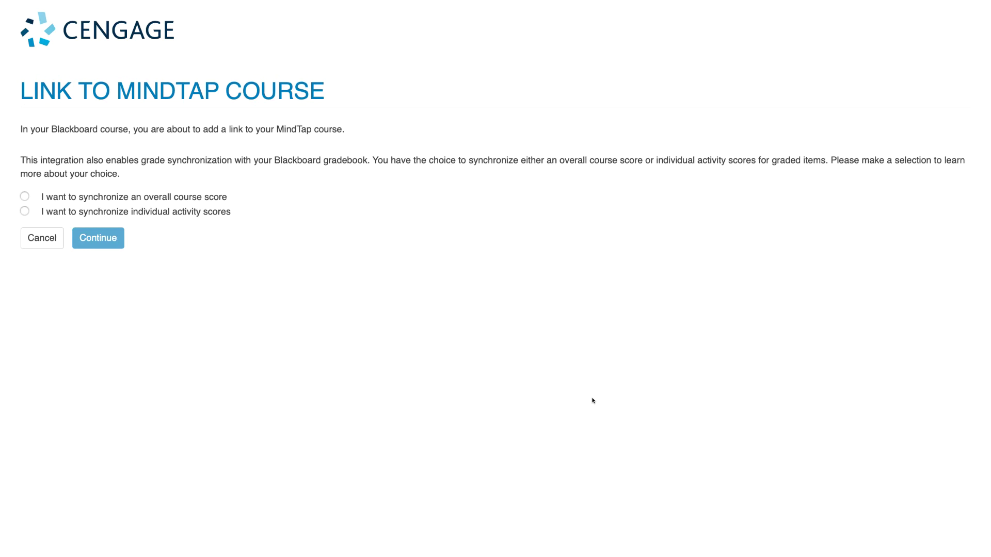
Step: Choose individual activity score syncing with the Blackboard gradebook and confirm it
{"action": "left_click", "coordinate": [24, 196]}
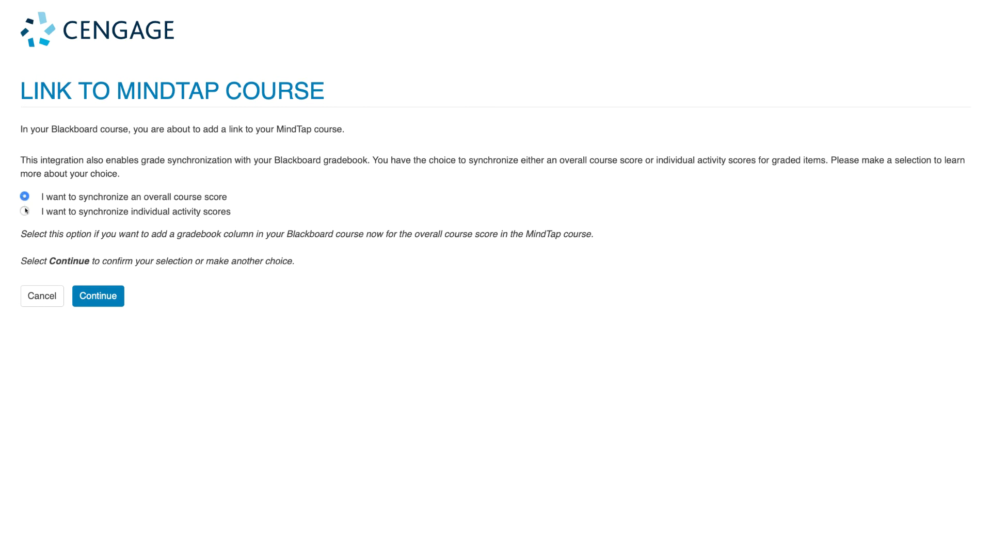
{"action": "left_click", "coordinate": [24, 210]}
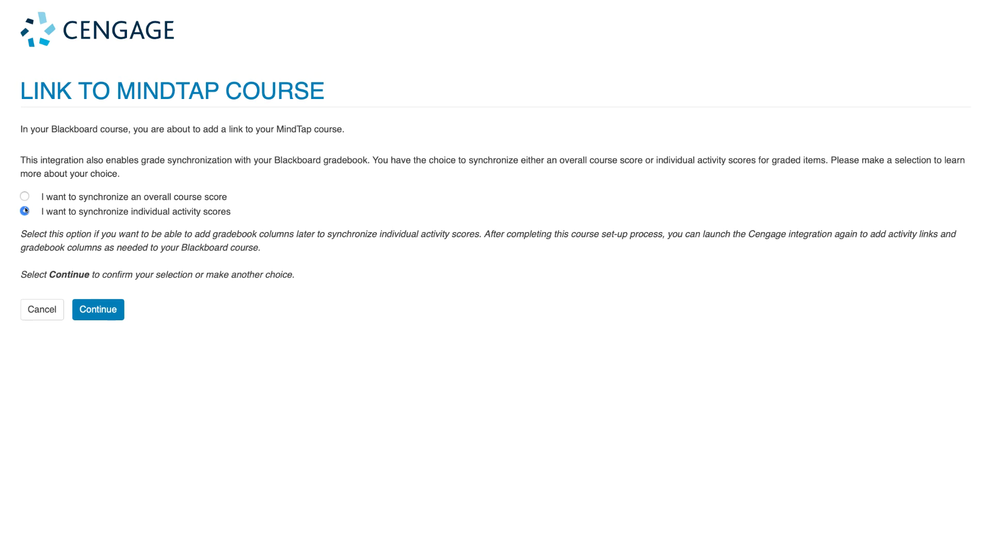
{"action": "left_click", "coordinate": [95, 307]}
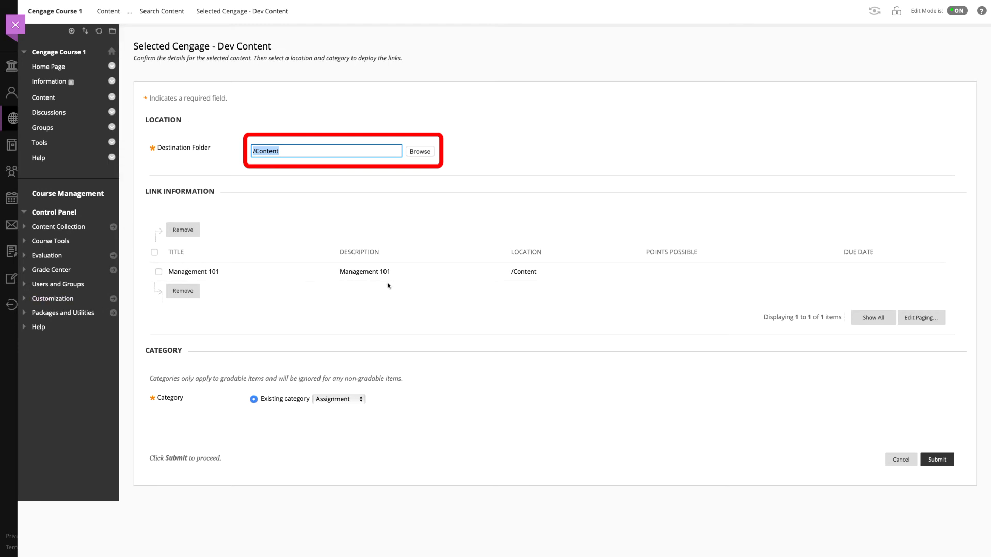
Step: Submit the Management 101 link into the /Content destination folder
{"action": "left_click", "coordinate": [937, 459]}
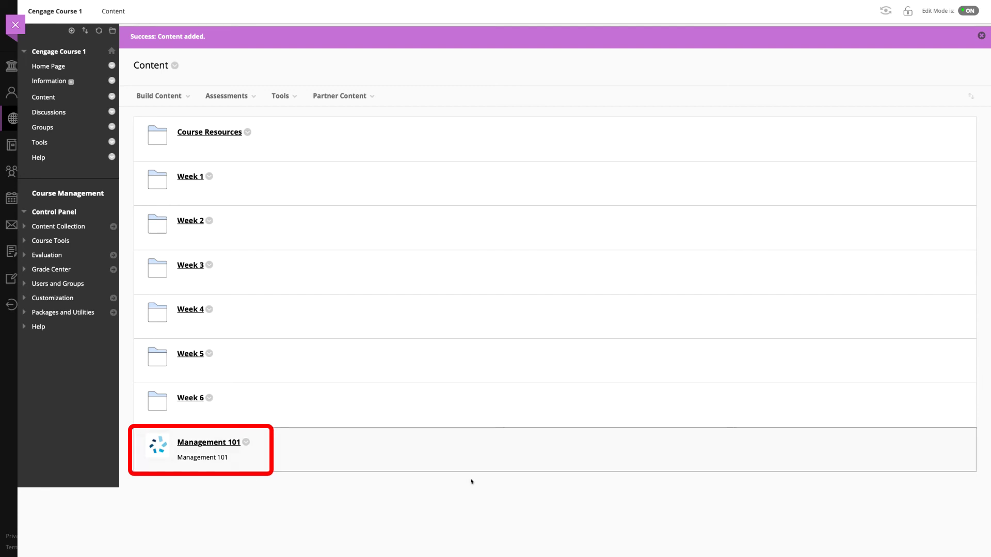
Step: Move Management 101 to the top of Content and rename it 'Access and Register for your Cengage Course Materials Here'
{"action": "left_click_drag", "start_coordinate": [137, 452], "coordinate": [163, 122]}
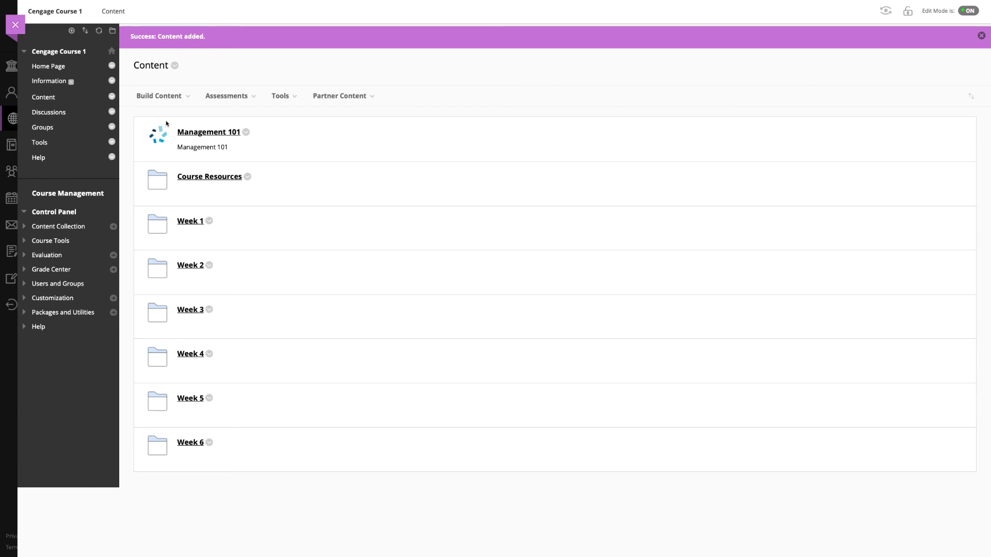
{"action": "left_click", "coordinate": [245, 132]}
{"action": "left_click", "coordinate": [254, 163]}
{"action": "type", "text": "Acc"}
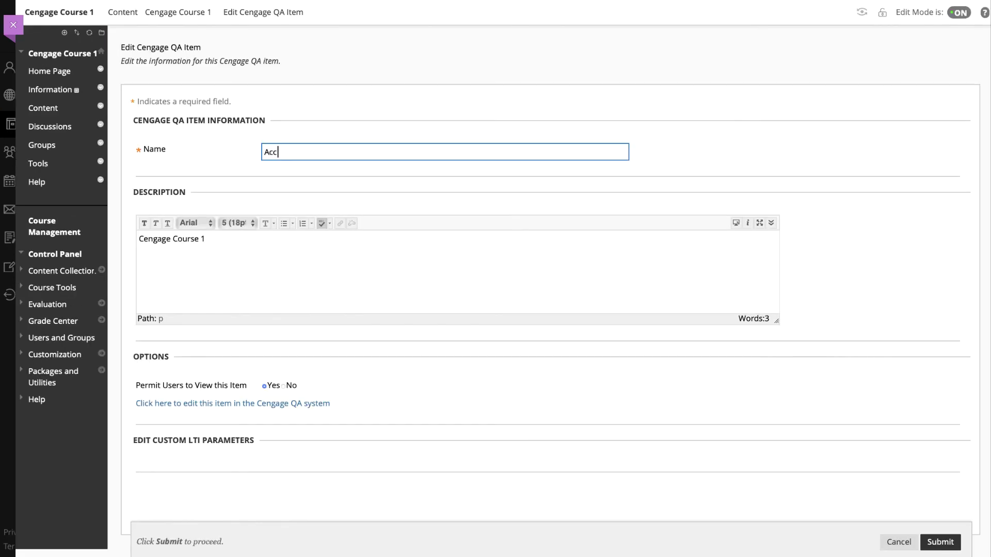
{"action": "type", "text": "ess and Register for your Cengage Course Materials Here"}
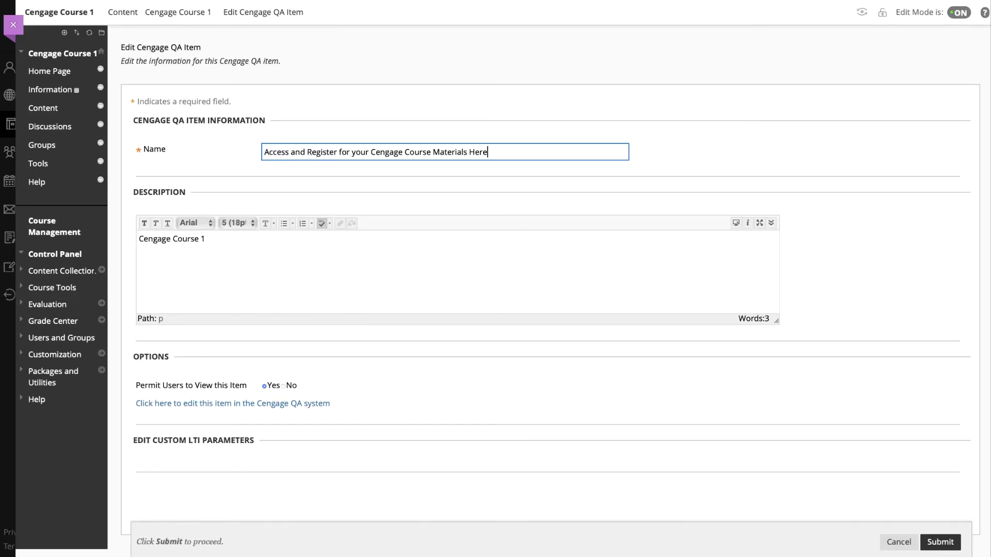
{"action": "left_click", "coordinate": [943, 540]}
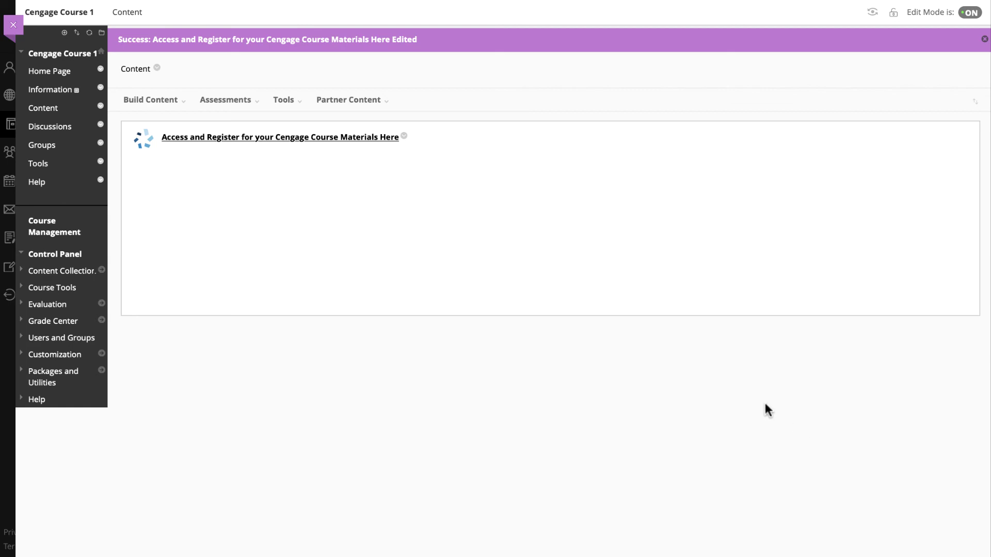
Step: Launch Management 101 from the renamed link, closing the course info window and skipping the welcome tour
{"action": "left_click", "coordinate": [376, 148]}
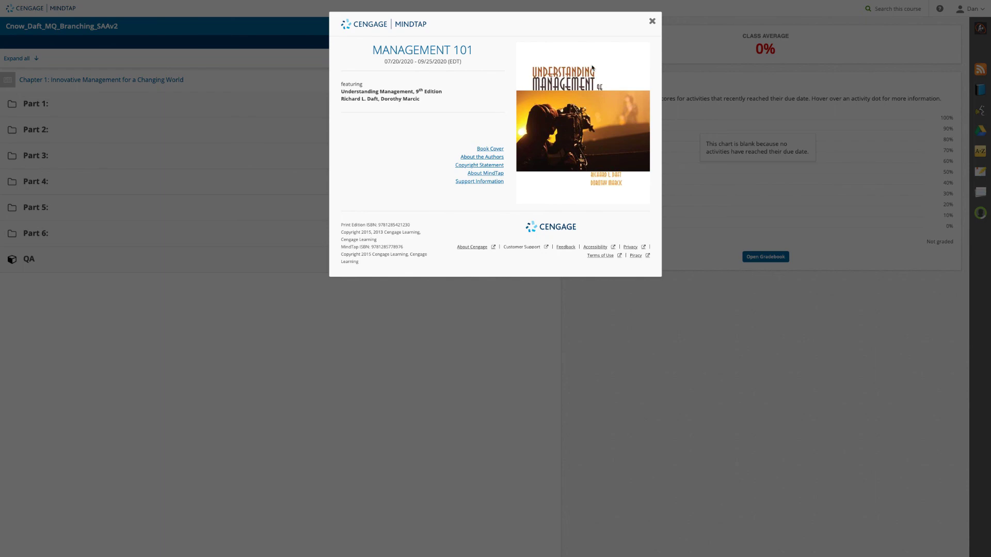
{"action": "left_click", "coordinate": [652, 21]}
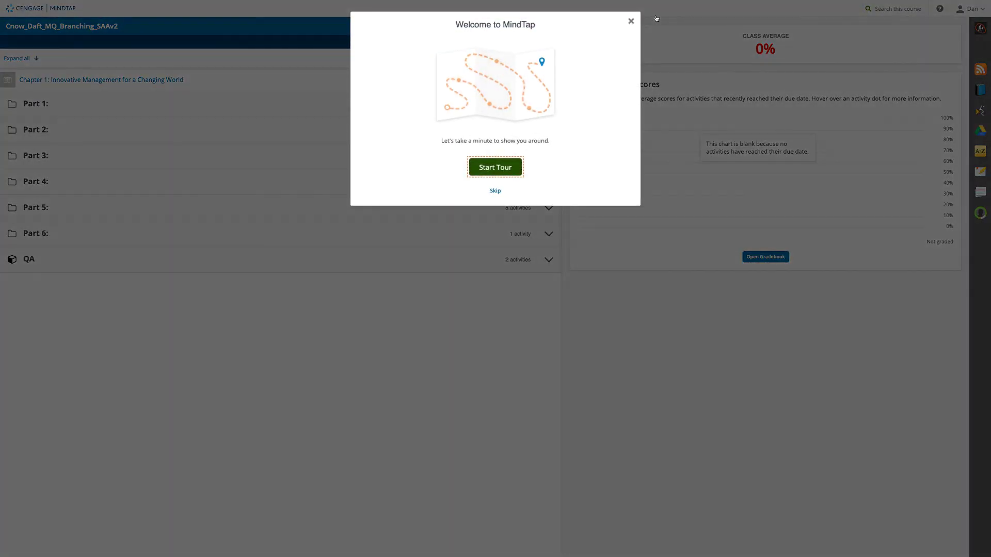
{"action": "left_click", "coordinate": [495, 191]}
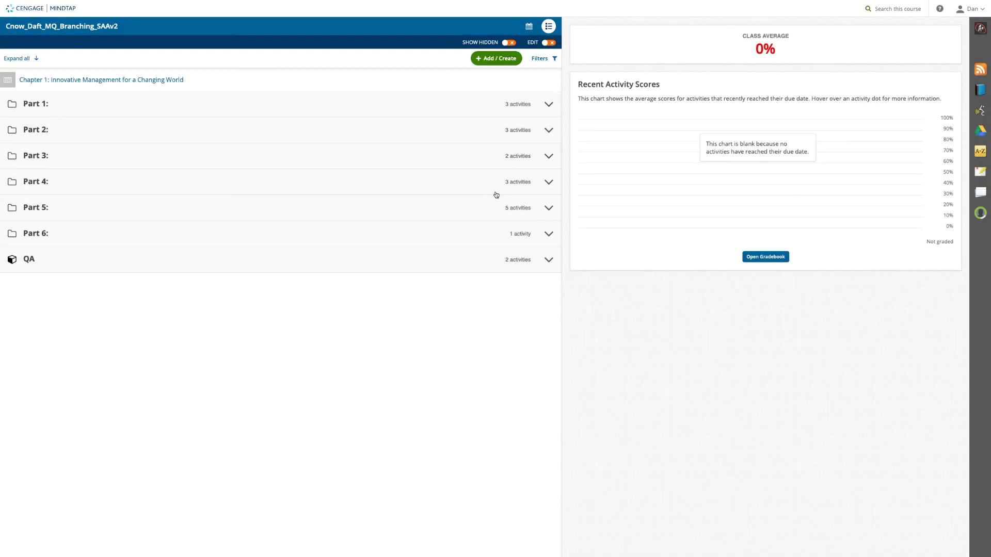